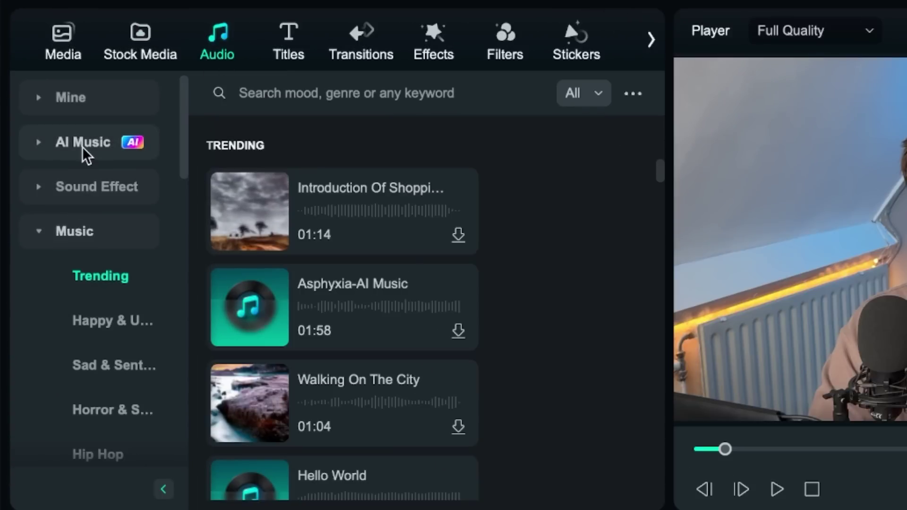
Expand AI Music and open its generator, scrolling to the mood, tempo and duration settings.
{"action": "left_click", "coordinate": [82, 148]}
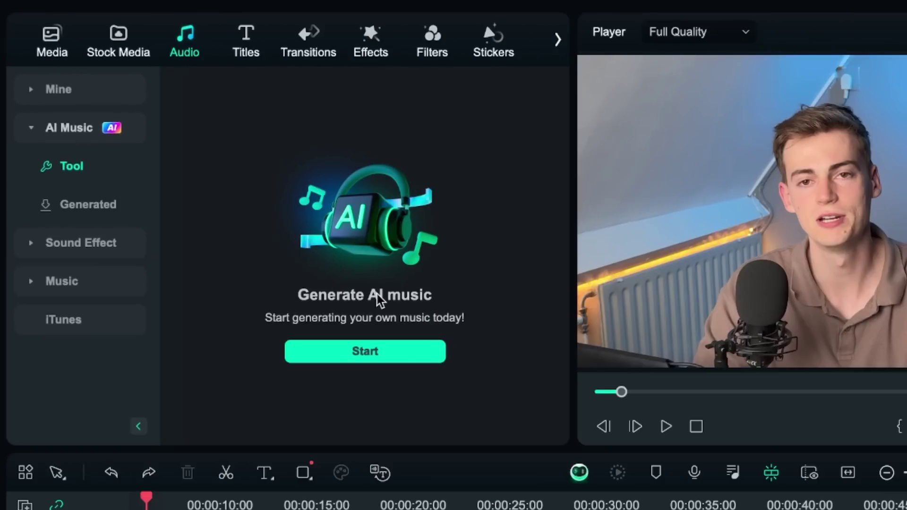
{"action": "left_click", "coordinate": [380, 363]}
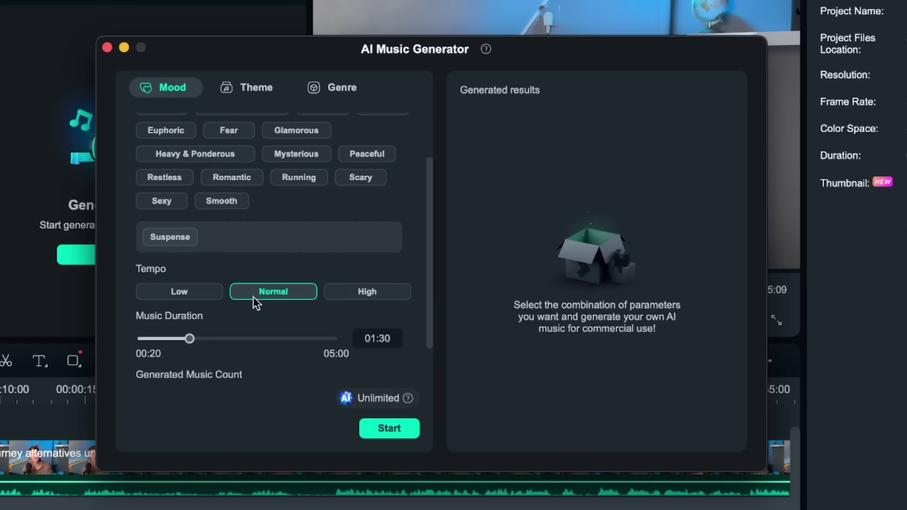
{"action": "scroll", "coordinate": [279, 274], "scroll_direction": "down", "scroll_amount": 3}
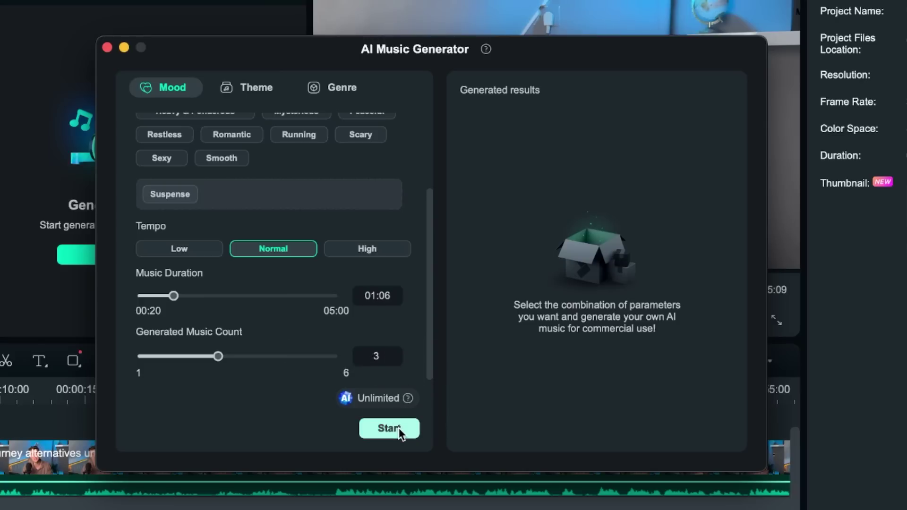
Generate the Suspense tracks 007_Suspense, 008_Suspense and 009_Suspense.
{"action": "left_click", "coordinate": [395, 427]}
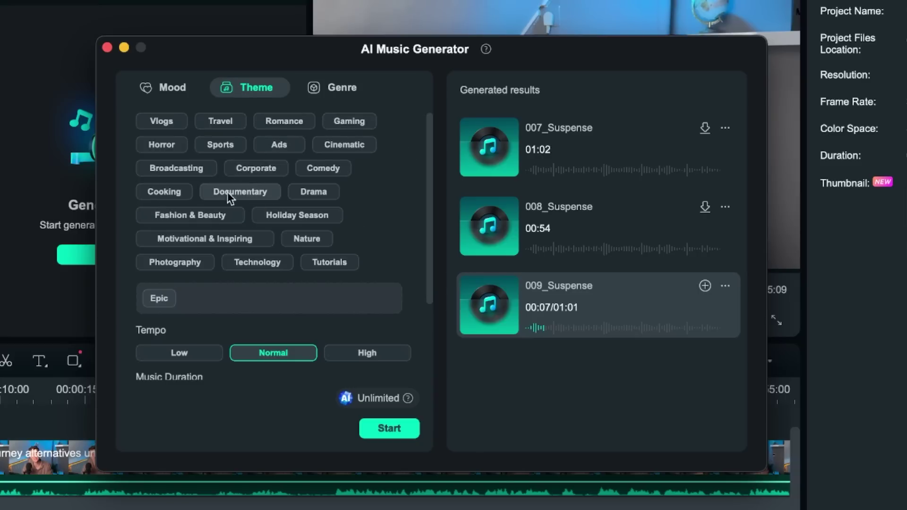
Add Vlogs to the music themes and look through the Genre options.
{"action": "left_click", "coordinate": [167, 123]}
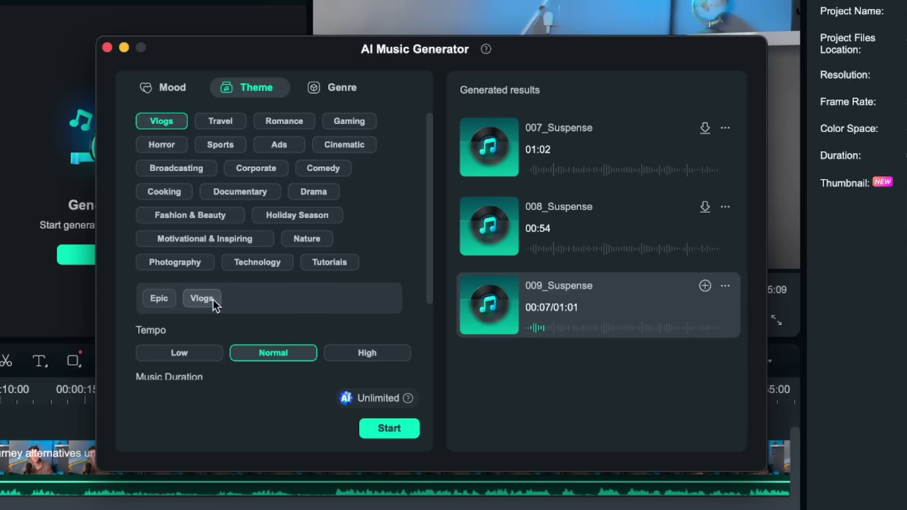
{"action": "left_click", "coordinate": [357, 92]}
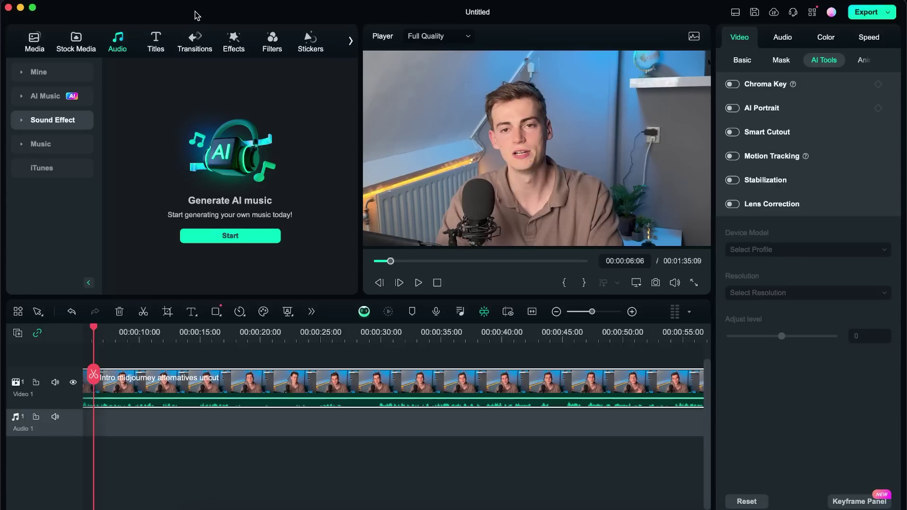
Transcribe the clip in English (US) with Edit > Audio > AI Text Based Editing.
{"action": "left_click", "coordinate": [198, 2]}
{"action": "mouse_move", "coordinate": [239, 42]}
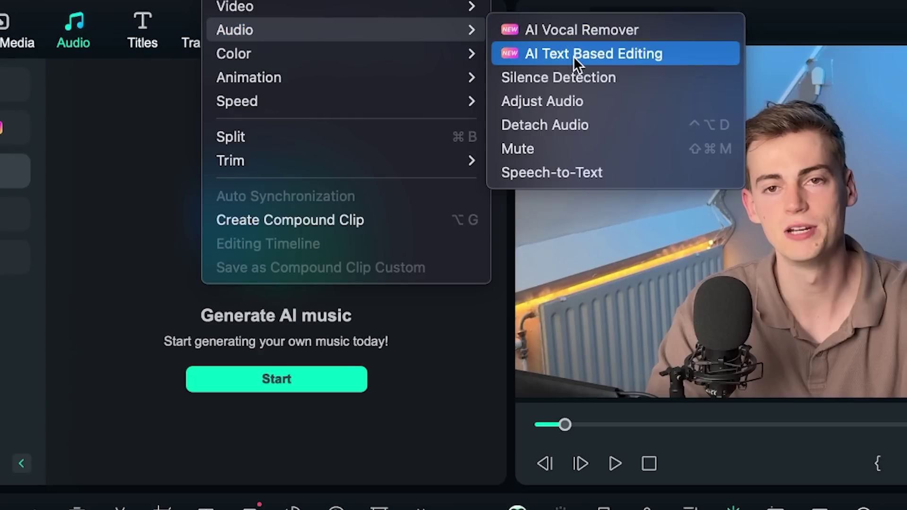
{"action": "left_click", "coordinate": [573, 56]}
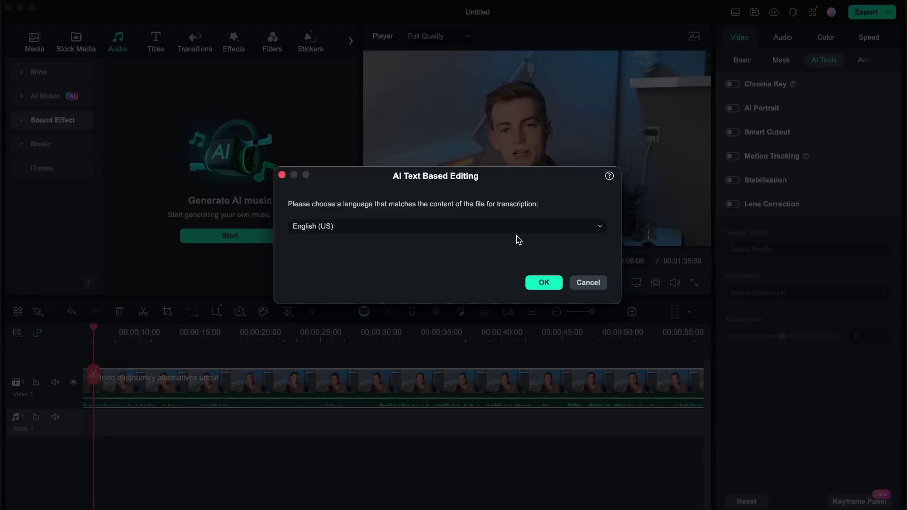
{"action": "left_click", "coordinate": [550, 283]}
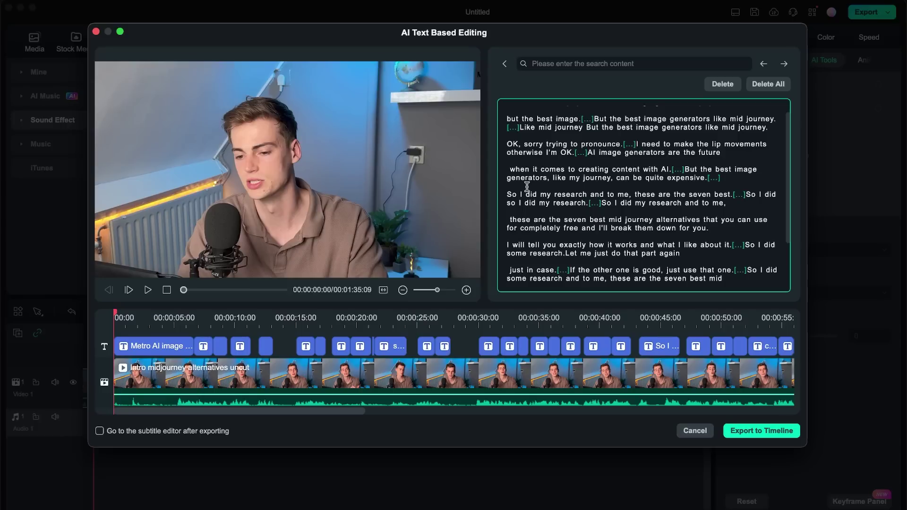
Delete the opening false starts, repeated image-generator lines and pronunciation stumble from the transcript.
{"action": "scroll", "coordinate": [556, 183], "scroll_direction": "up", "scroll_amount": 2}
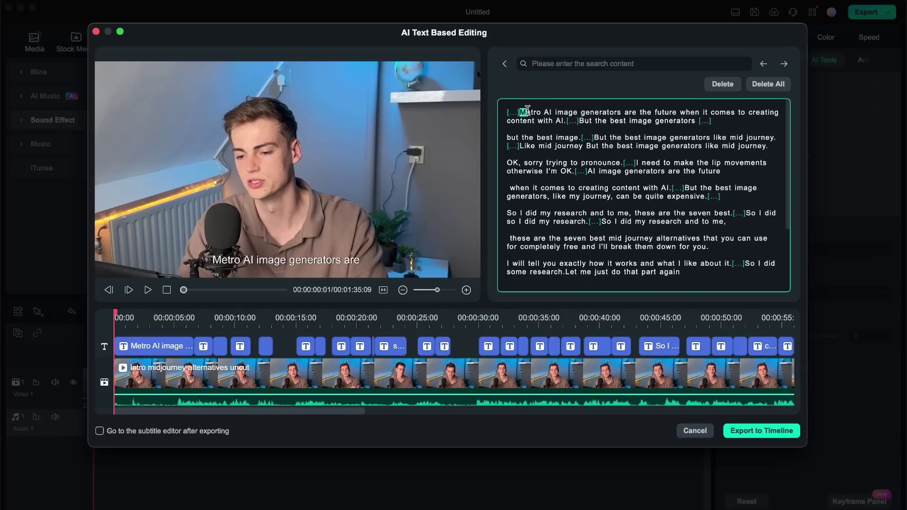
{"action": "left_click_drag", "start_coordinate": [527, 110], "coordinate": [675, 122]}
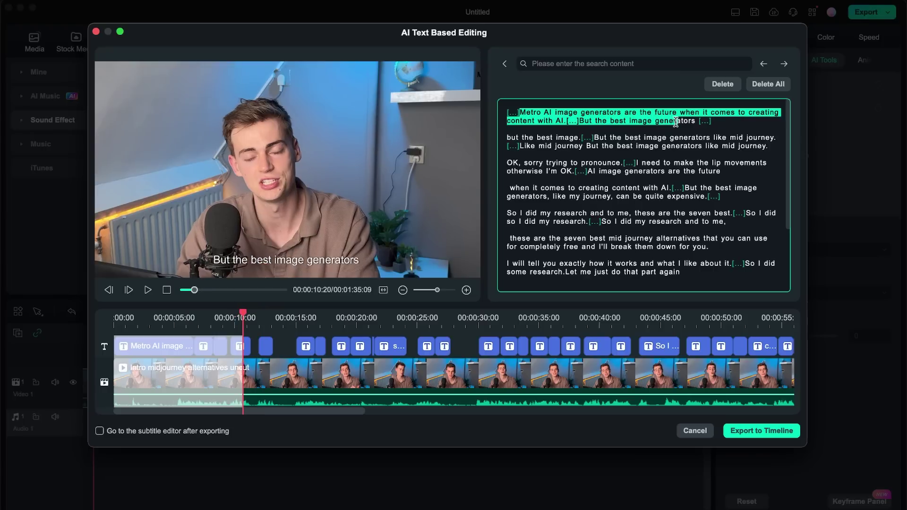
{"action": "left_click_drag", "start_coordinate": [540, 140], "coordinate": [614, 146]}
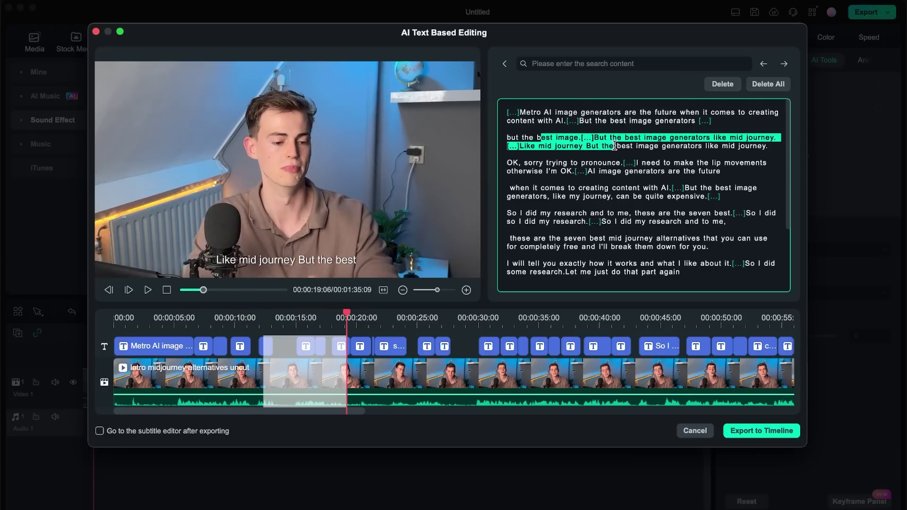
{"action": "left_click_drag", "start_coordinate": [510, 171], "coordinate": [586, 164]}
{"action": "scroll", "coordinate": [571, 168], "scroll_direction": "down", "scroll_amount": 3}
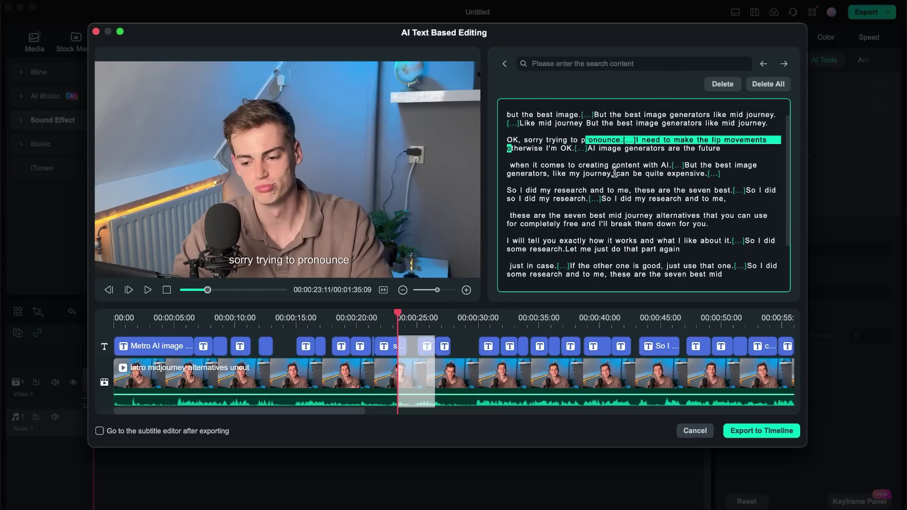
{"action": "left_click", "coordinate": [581, 157]}
{"action": "left_click_drag", "start_coordinate": [586, 156], "coordinate": [504, 113]}
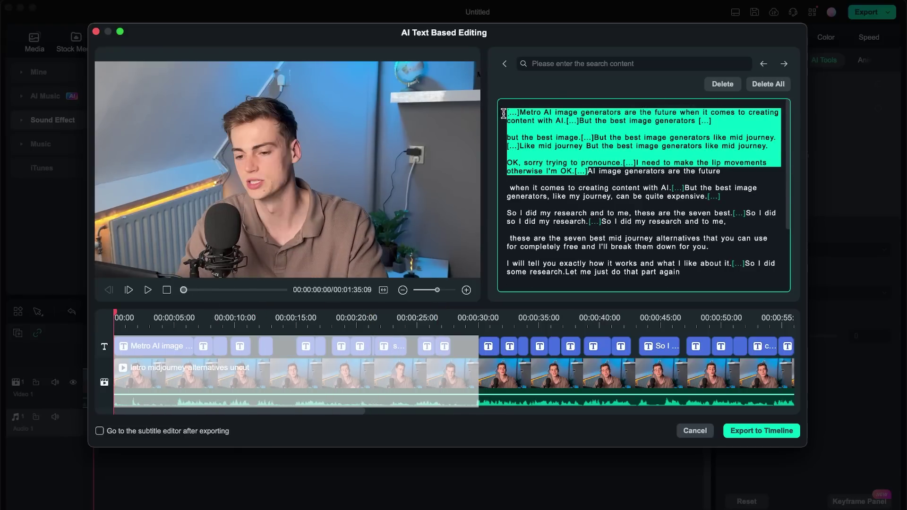
{"action": "key", "text": "Delete"}
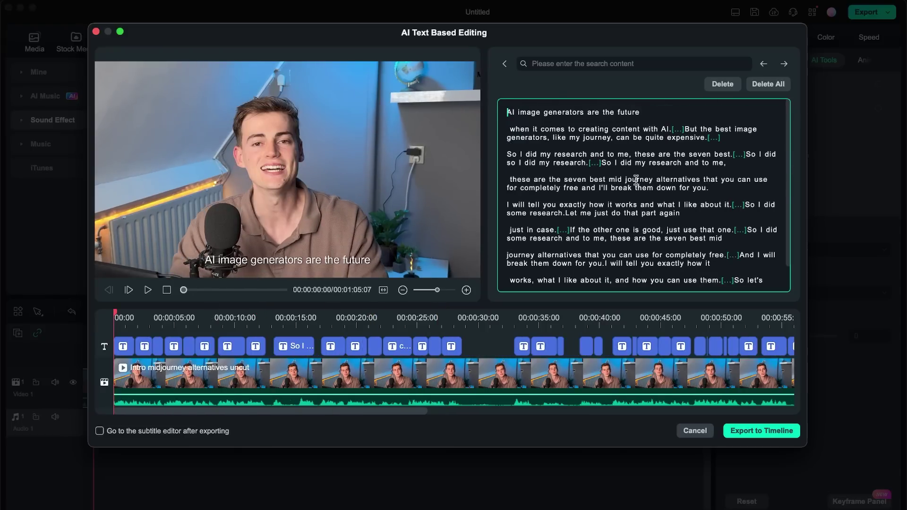
Delete the repeated 'seven best' sentence and the retakes before 'Crayon AI'.
{"action": "left_click", "coordinate": [626, 209]}
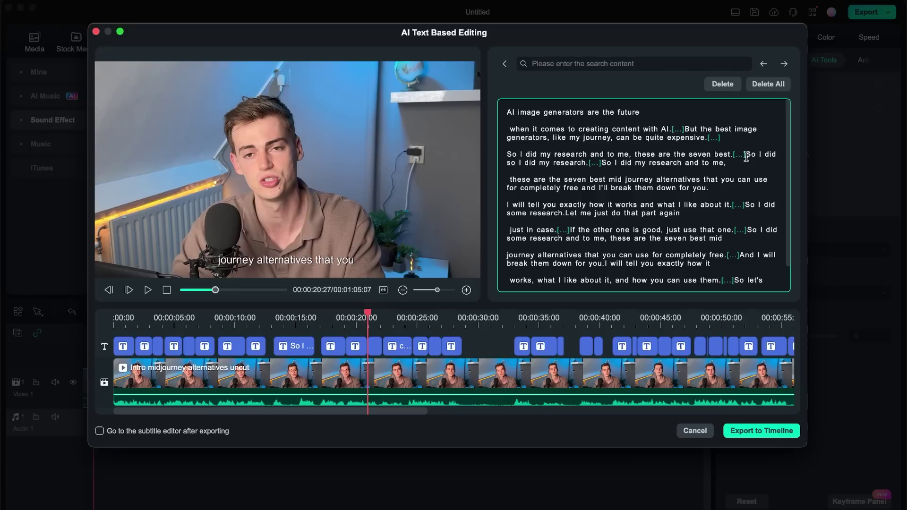
{"action": "left_click_drag", "start_coordinate": [746, 155], "coordinate": [519, 147]}
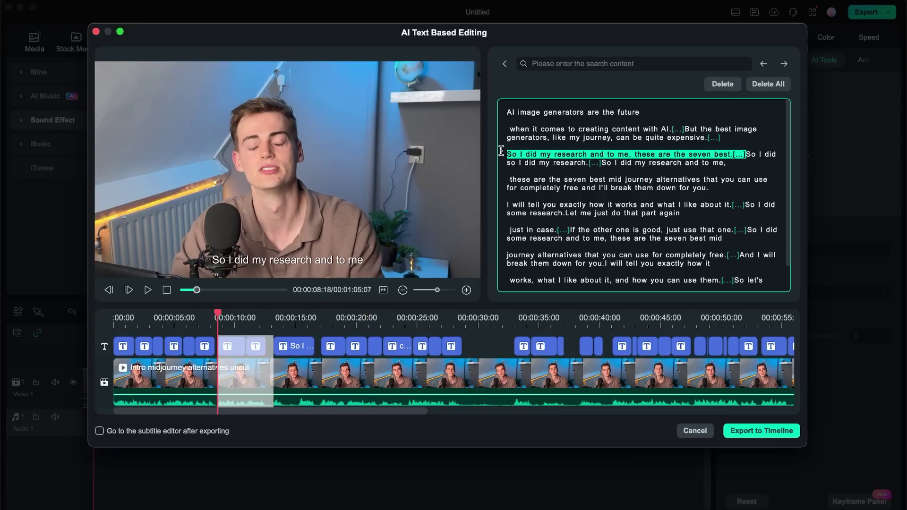
{"action": "key", "text": "Delete"}
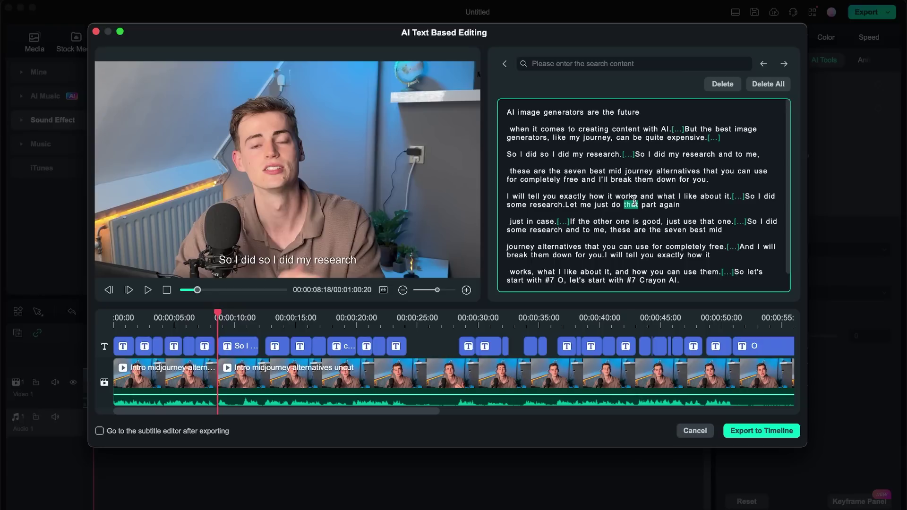
{"action": "left_click", "coordinate": [581, 206]}
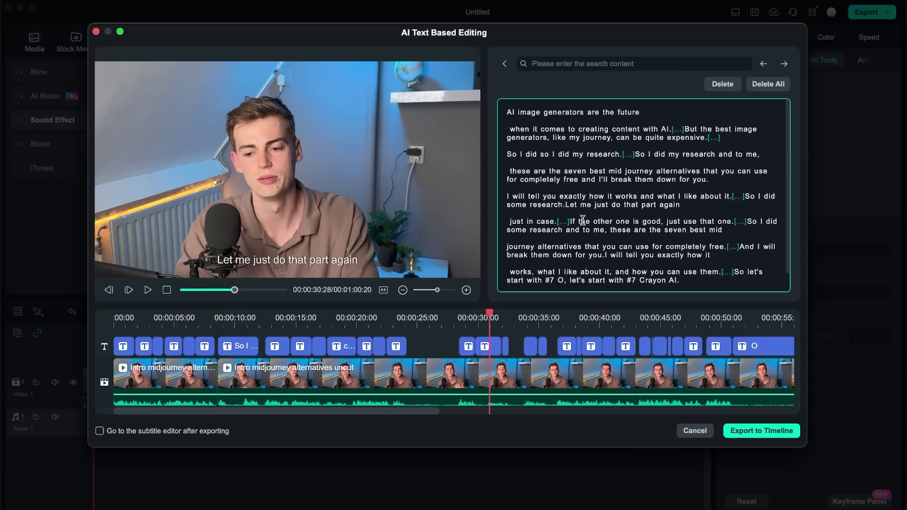
{"action": "left_click_drag", "start_coordinate": [731, 196], "coordinate": [562, 266]}
{"action": "key", "text": "Delete"}
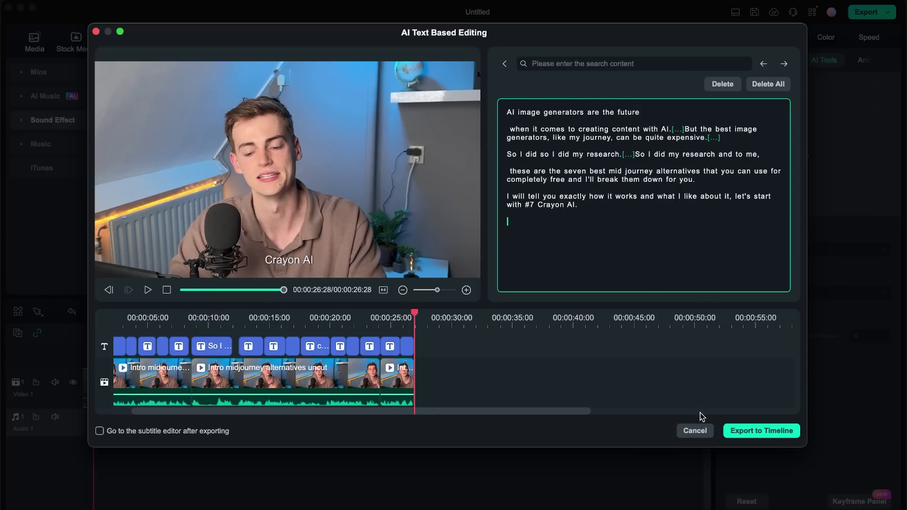
{"action": "left_click", "coordinate": [772, 431]}
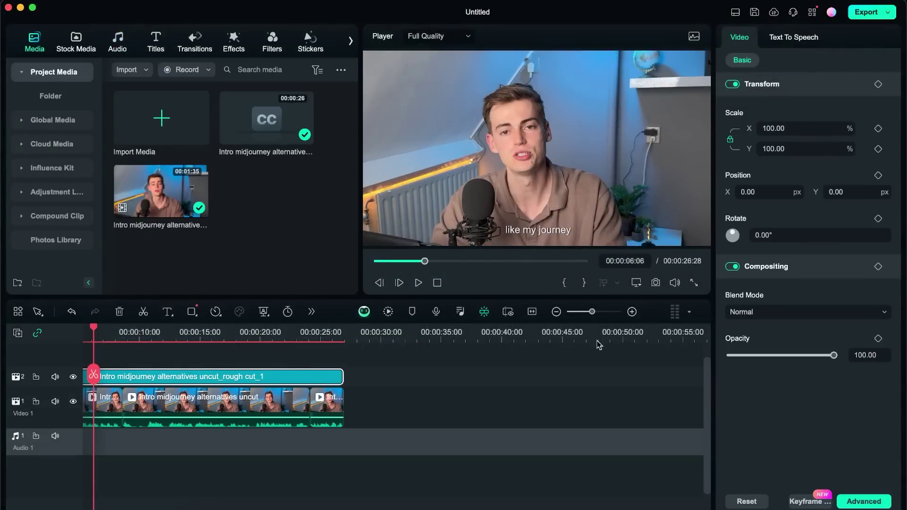
{"action": "double_click", "coordinate": [203, 376]}
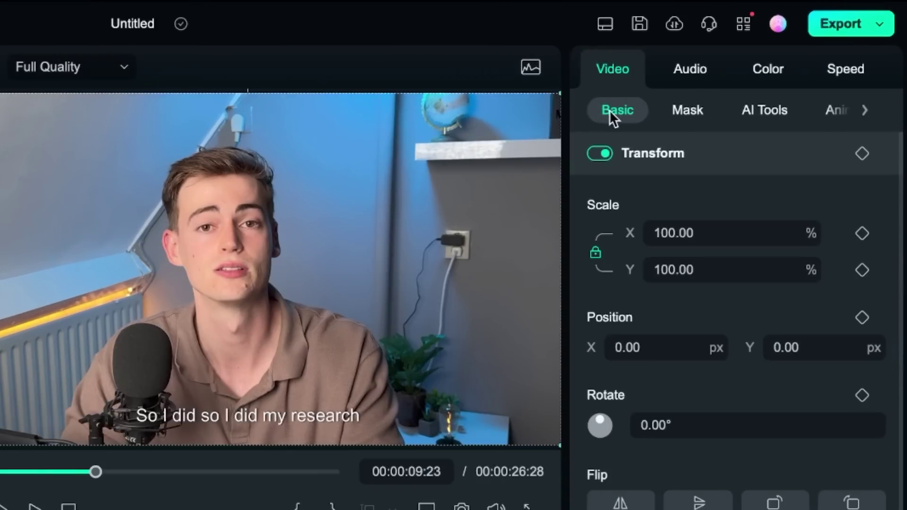
Enable AI Portrait on the clip and play it to review the speaker on black.
{"action": "left_click", "coordinate": [777, 114]}
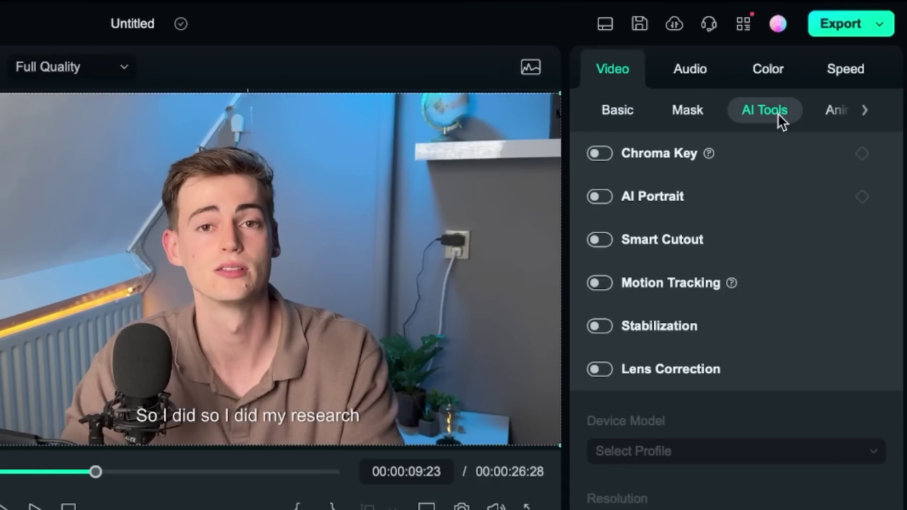
{"action": "left_click", "coordinate": [605, 197]}
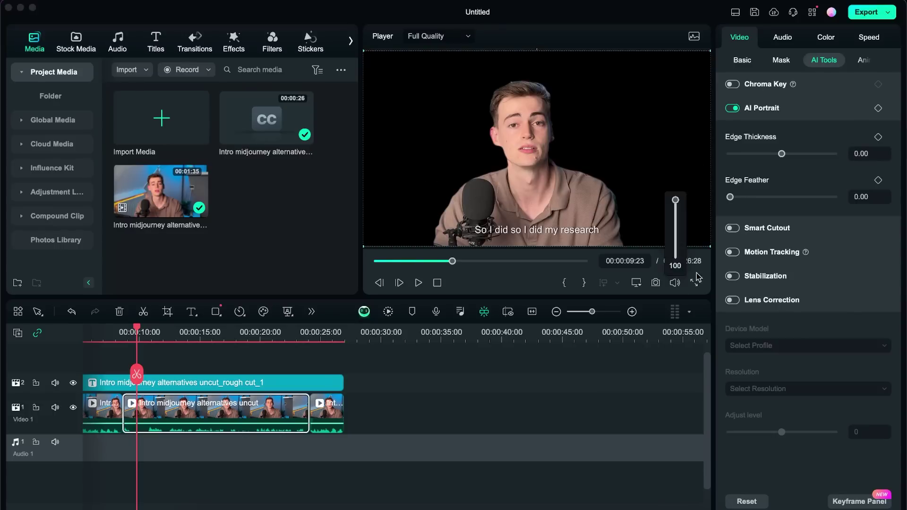
{"action": "left_click", "coordinate": [418, 283]}
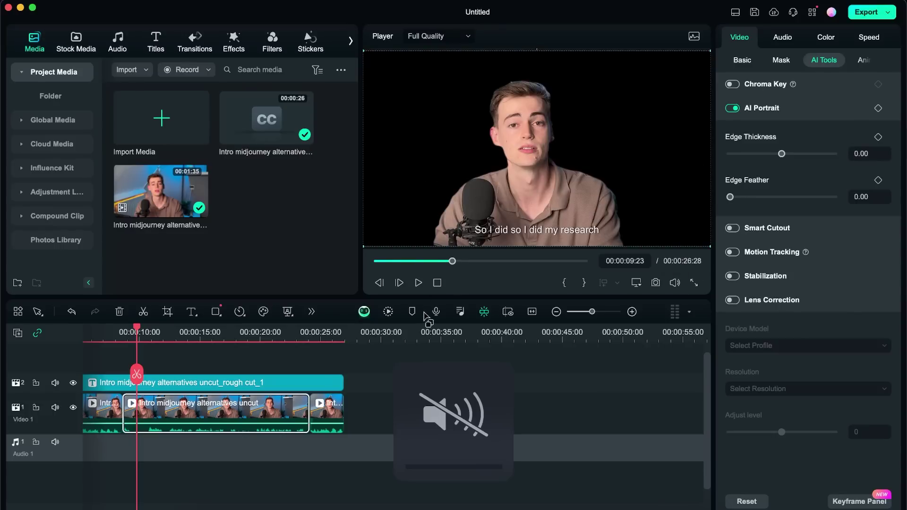
{"action": "left_click", "coordinate": [473, 210]}
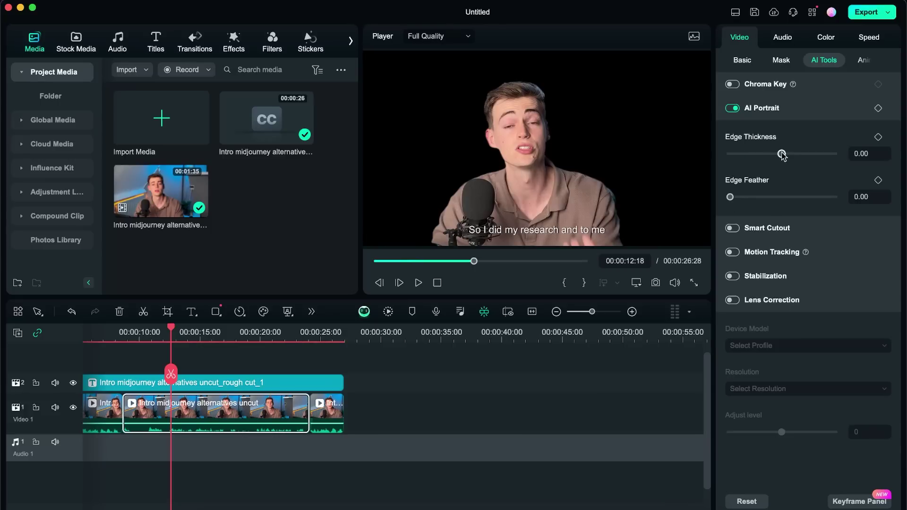
Adjust the AI Portrait Edge Thickness and Edge Feather sliders.
{"action": "left_click_drag", "start_coordinate": [782, 156], "coordinate": [782, 157]}
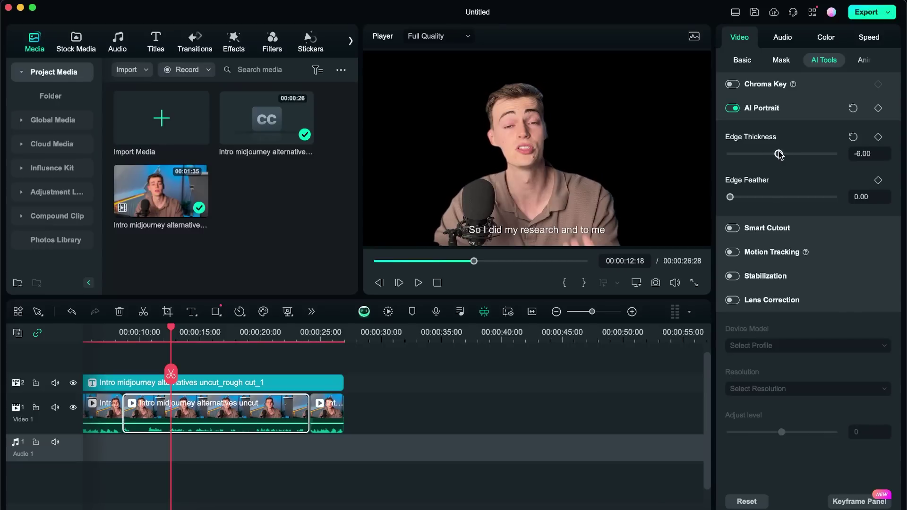
{"action": "left_click_drag", "start_coordinate": [732, 197], "coordinate": [788, 197]}
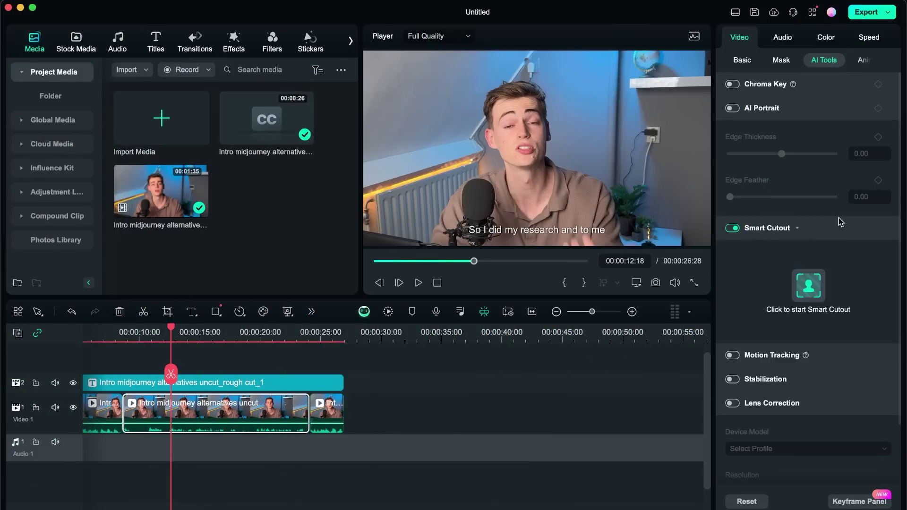
Open the Smart Cutout-Video window and brush over the microphone.
{"action": "left_click", "coordinate": [808, 285]}
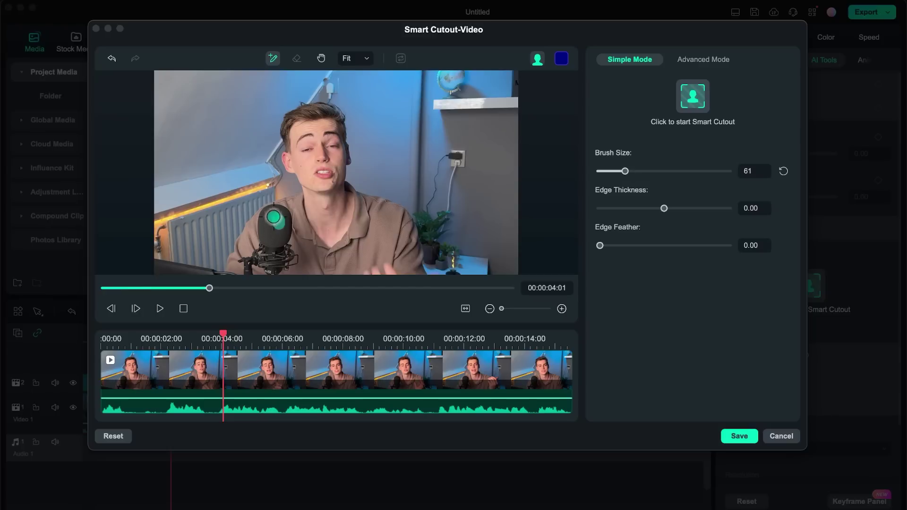
{"action": "mouse_move", "coordinate": [274, 218]}
{"action": "left_mouse_down"}
{"action": "mouse_move", "coordinate": [268, 240]}
{"action": "mouse_move", "coordinate": [280, 236]}
{"action": "left_mouse_up"}
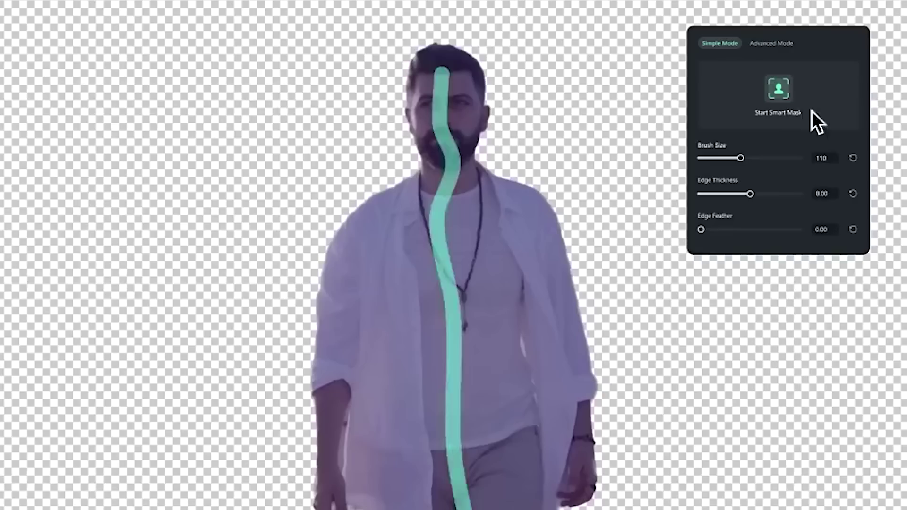
Run Start Smart Mask to track the brushed person.
{"action": "left_click", "coordinate": [784, 91]}
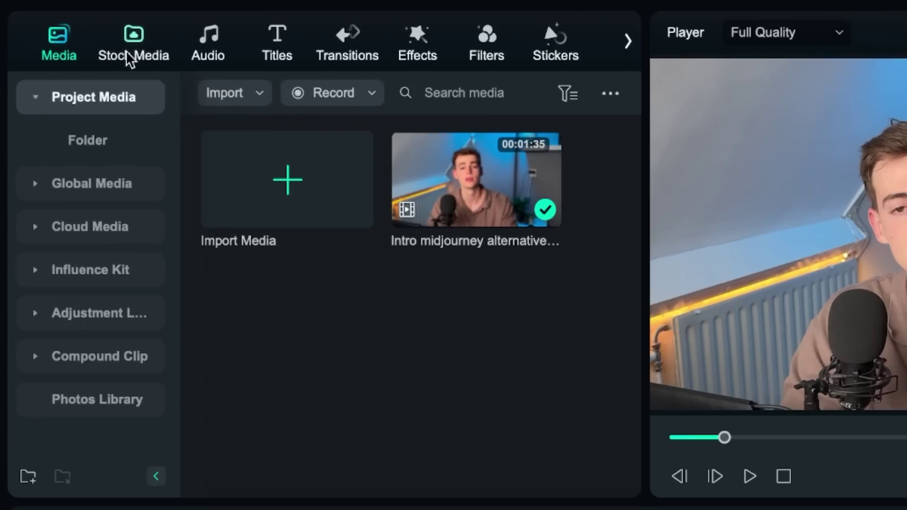
In Stock Media, browse AI Image and Pexels, then start the AI Image tool.
{"action": "left_click", "coordinate": [75, 46]}
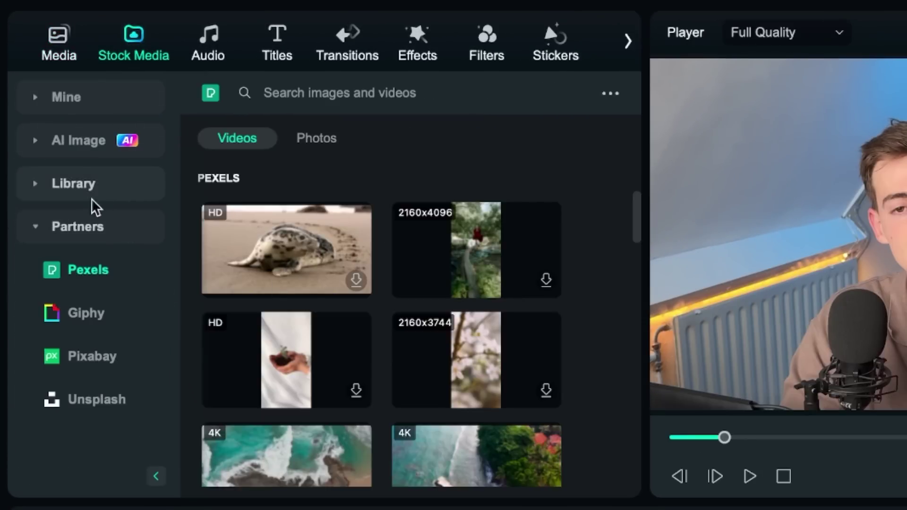
{"action": "left_click", "coordinate": [50, 155]}
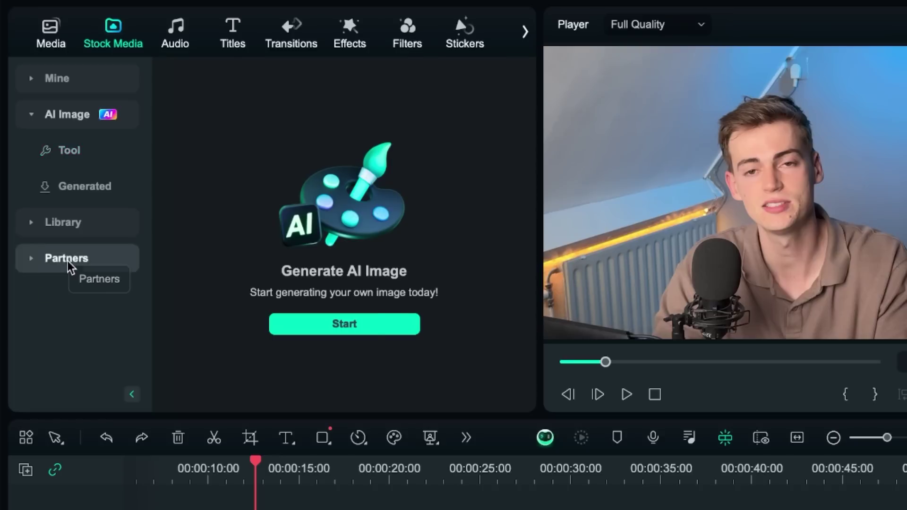
{"action": "left_click", "coordinate": [70, 270]}
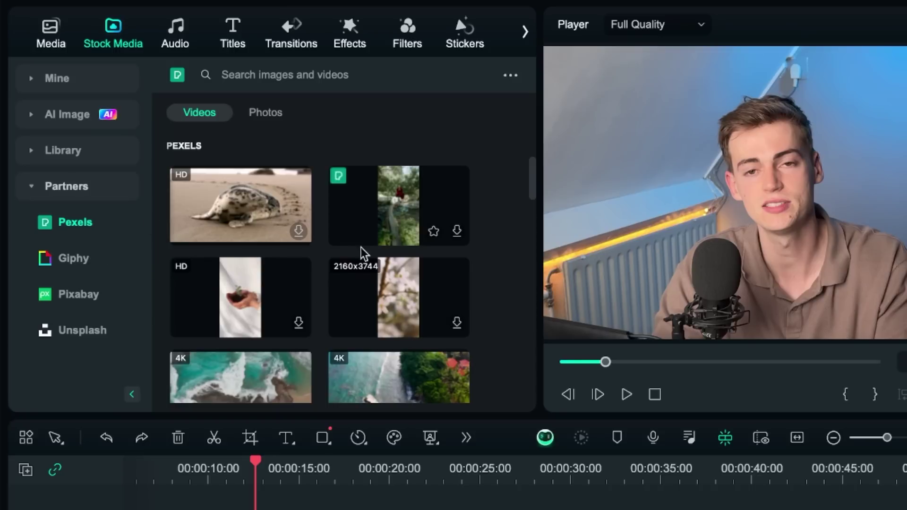
{"action": "left_click", "coordinate": [265, 75]}
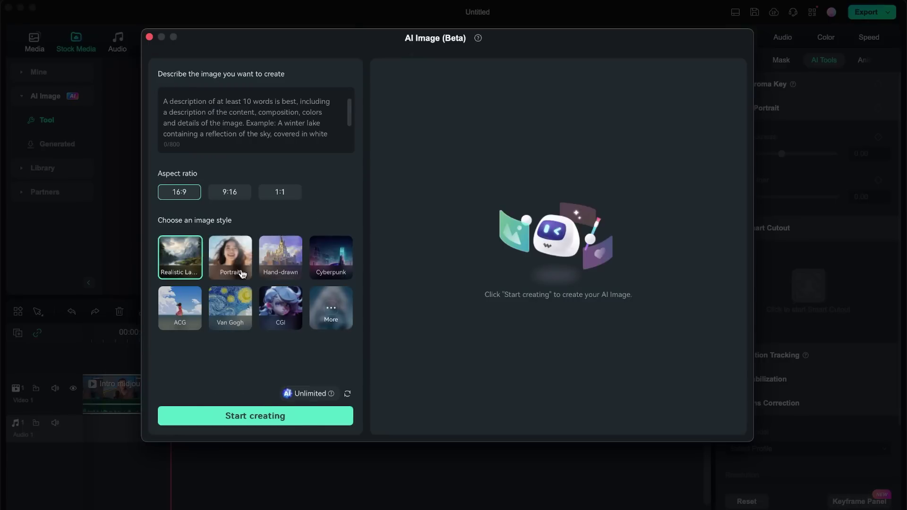
Generate 16:9 Realistic Landscape AI images from a sunny beach description starting 'an image of'.
{"action": "left_click", "coordinate": [206, 111]}
{"action": "type", "text": "an image of"}
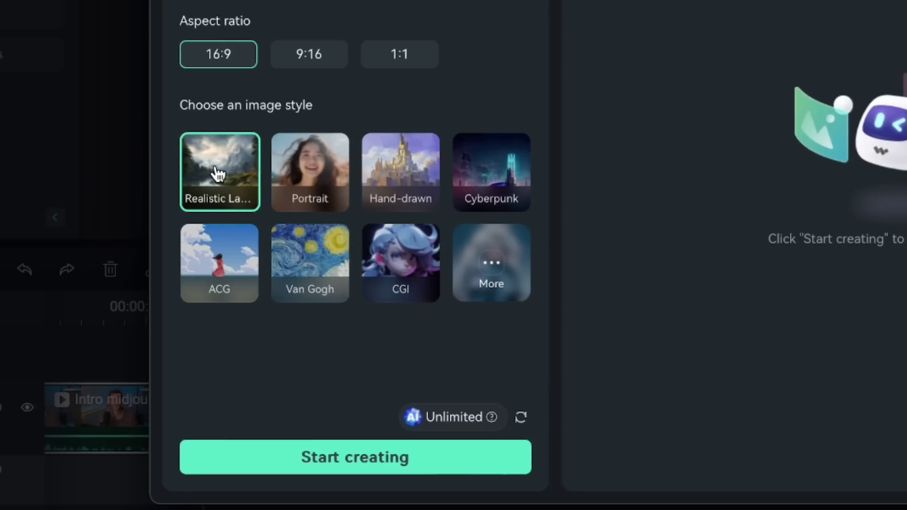
{"action": "left_click", "coordinate": [425, 466]}
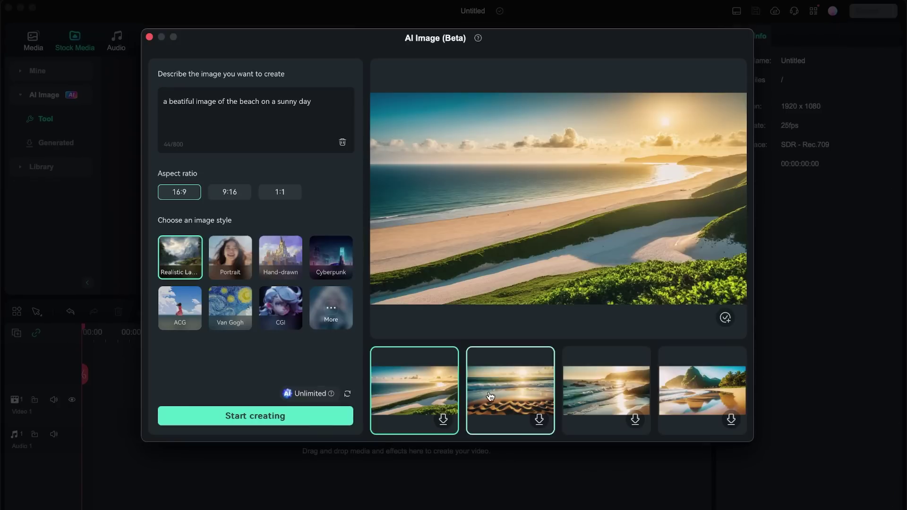
Preview the second and third beach images, ending on the one with mountains.
{"action": "left_click", "coordinate": [492, 396]}
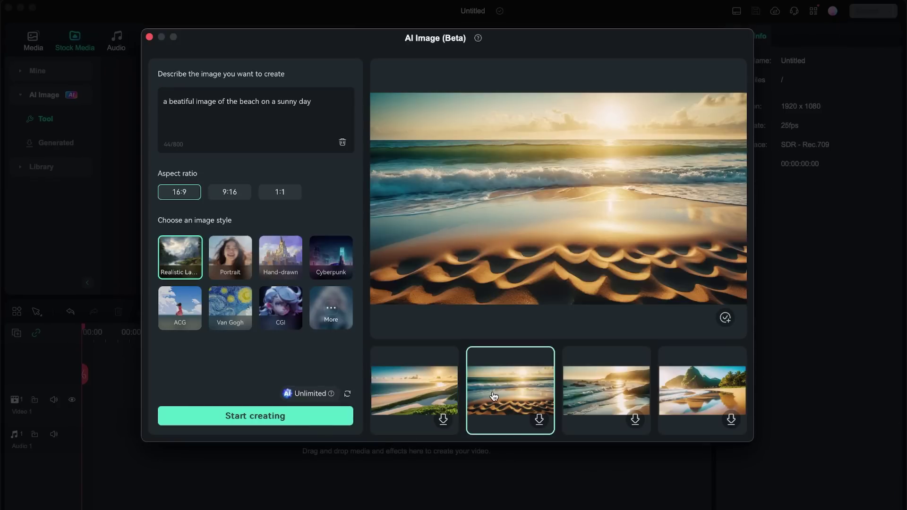
{"action": "left_click", "coordinate": [593, 404]}
{"action": "left_click", "coordinate": [691, 406]}
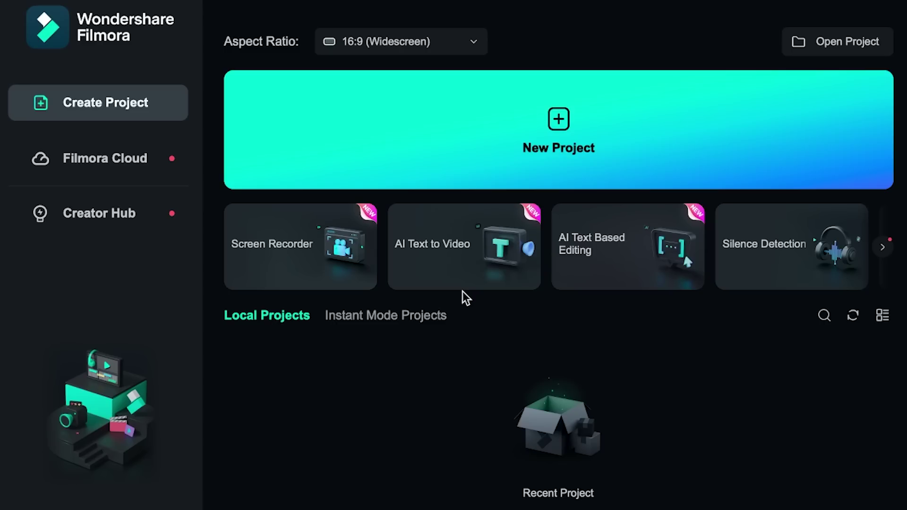
Start AI Text to Video with Generated by AI and the Informative/explanatory article type.
{"action": "left_click", "coordinate": [449, 258]}
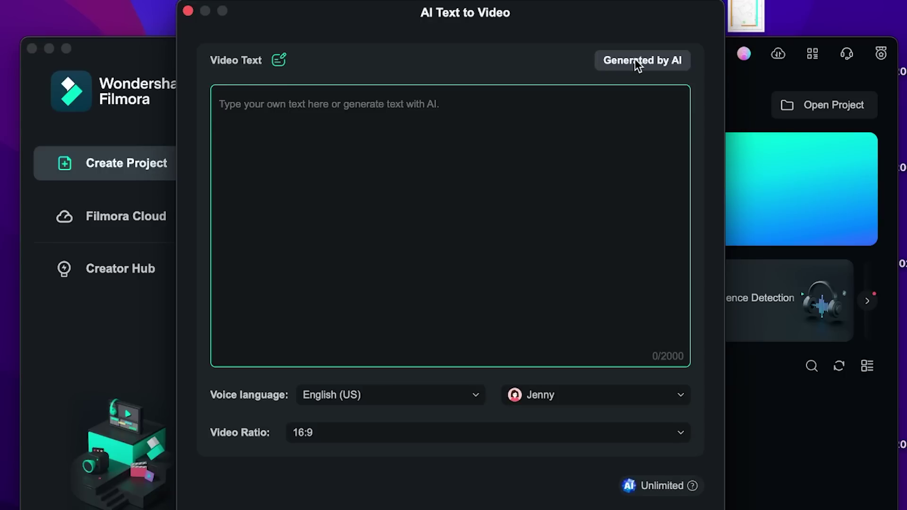
{"action": "left_click", "coordinate": [637, 64]}
{"action": "left_click", "coordinate": [288, 91]}
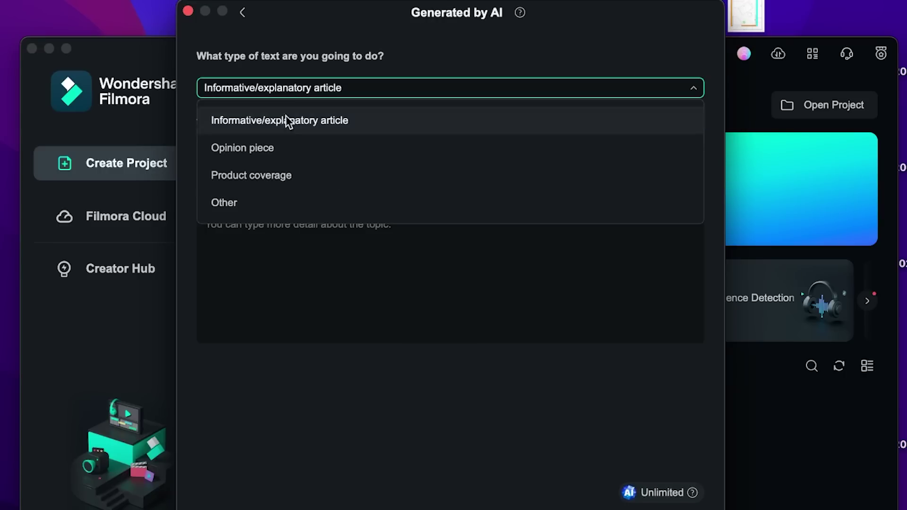
{"action": "left_click", "coordinate": [287, 94]}
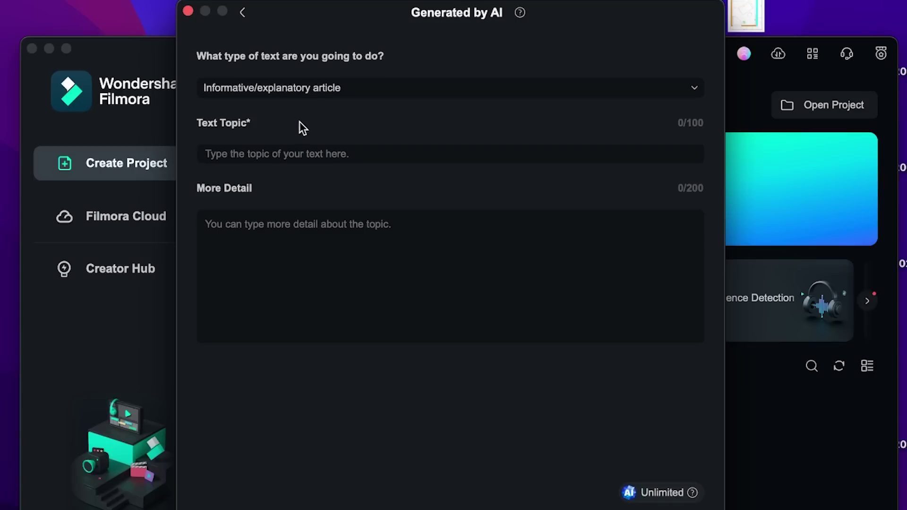
{"action": "left_click", "coordinate": [283, 152]}
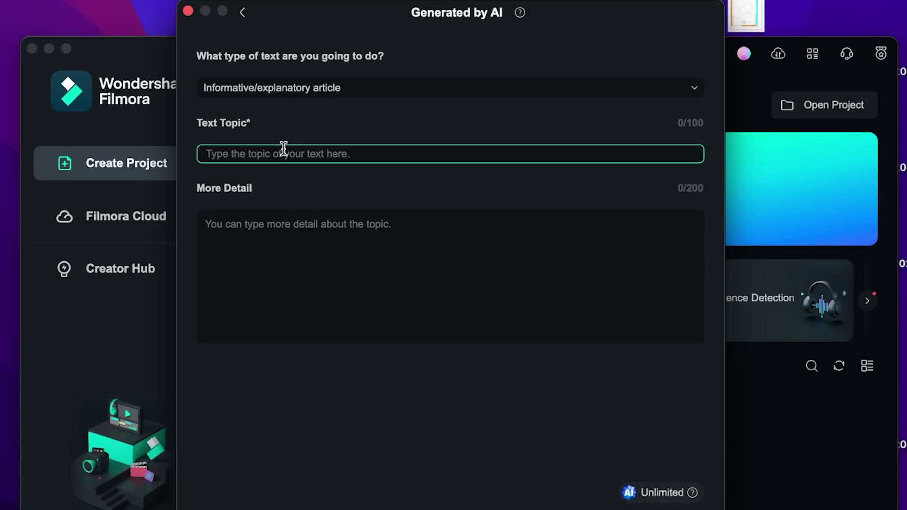
Enter a topic on the health benefits of daily coffee to get an AI-written script.
{"action": "type", "text": "th"}
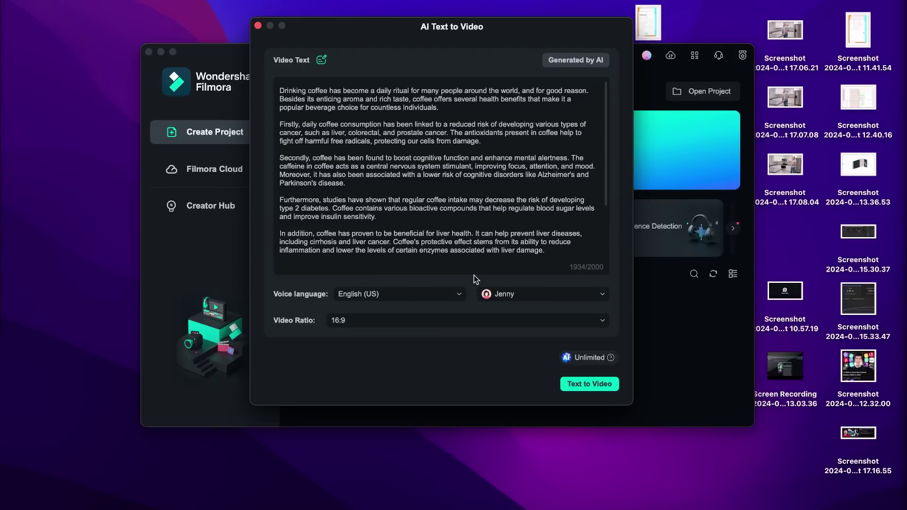
Browse the narration voices for the English (US) coffee script.
{"action": "left_click", "coordinate": [544, 298]}
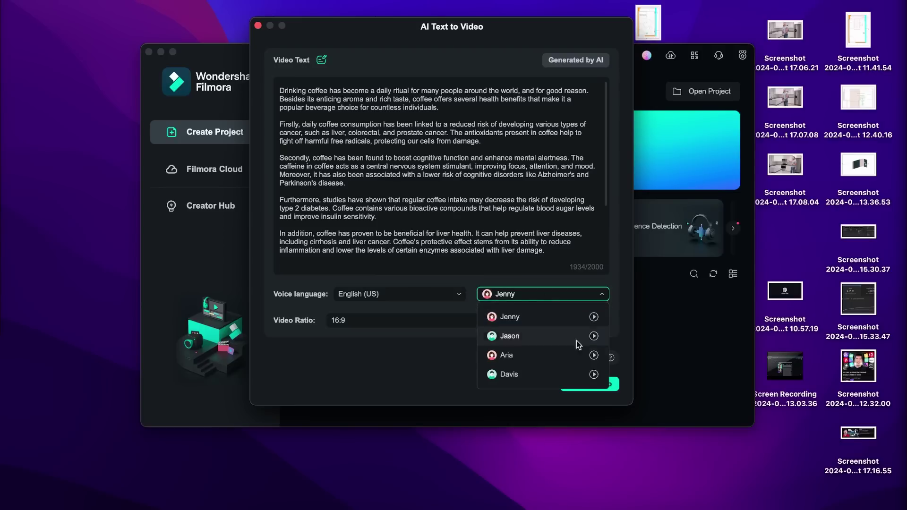